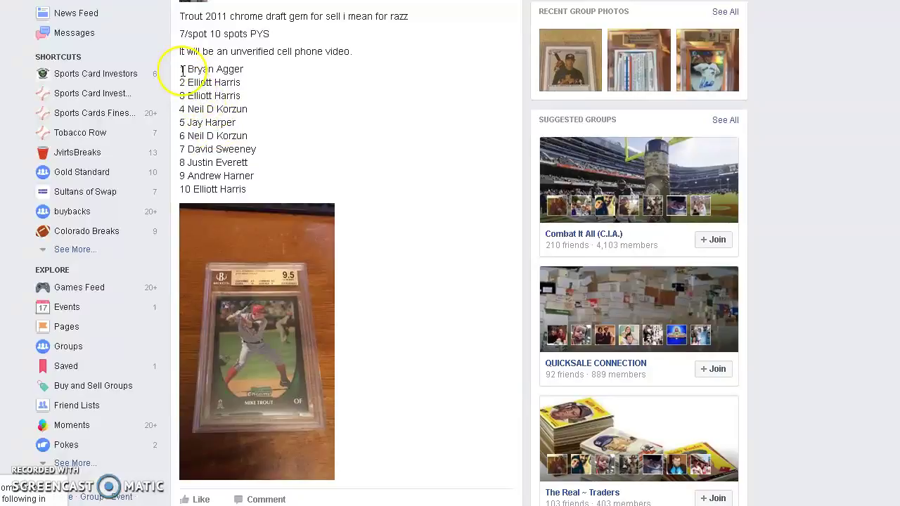
# Copy the ten-name entry list (lines 1–10) from the Facebook giveaway post.
pyautogui.moveTo(181, 69)
pyautogui.mouseDown()
pyautogui.moveTo(242, 145)
pyautogui.moveTo(253, 189)
pyautogui.mouseUp()
pyautogui.rightClick(232, 135)
pyautogui.click(250, 143)
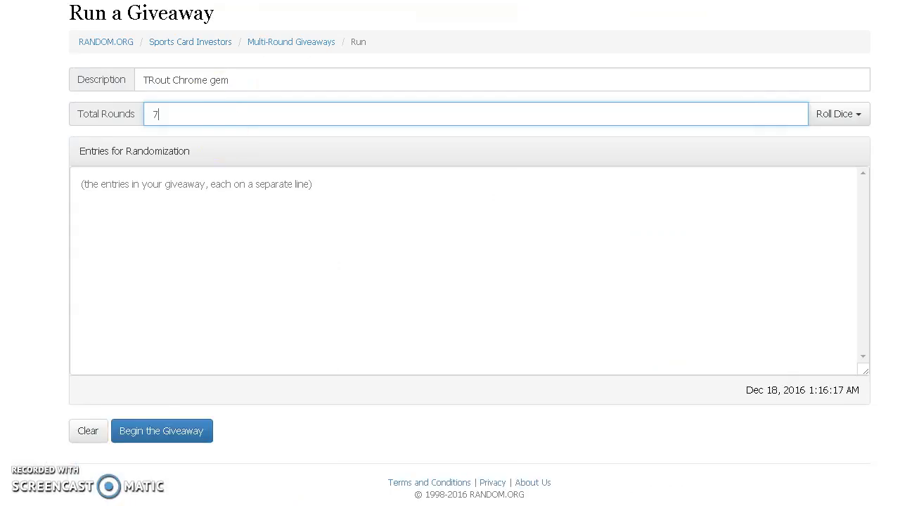
# Delete the old Total Rounds value of 7 from the giveaway form.
pyautogui.click(215, 195)
pyautogui.rightClick(235, 192)
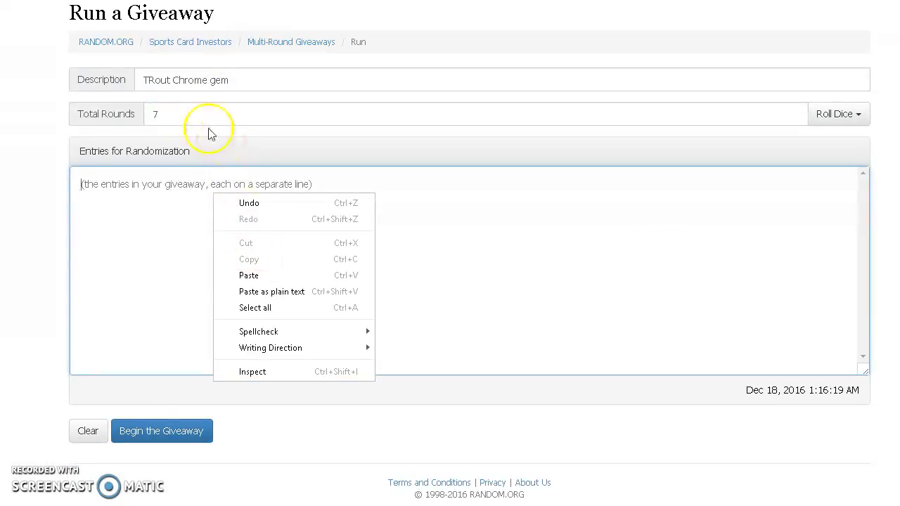
pyautogui.doubleClick(182, 116)
pyautogui.press('BackSpace')
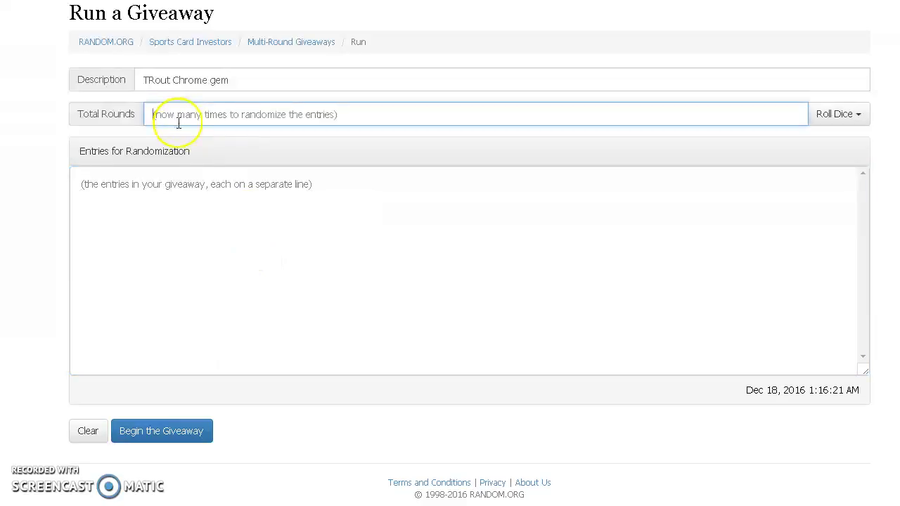
# Paste the ten copied Facebook names into the giveaway's Entries box.
pyautogui.click(161, 221)
pyautogui.rightClick(176, 224)
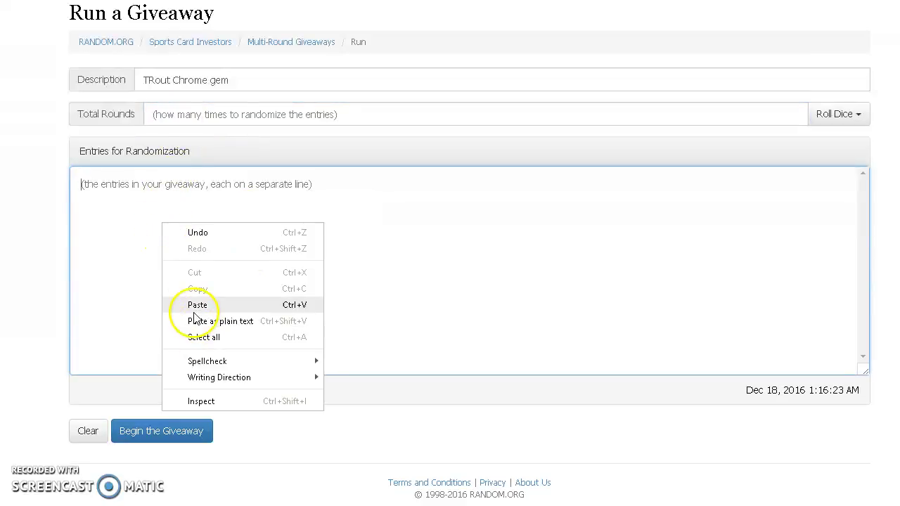
pyautogui.click(199, 303)
pyautogui.click(834, 114)
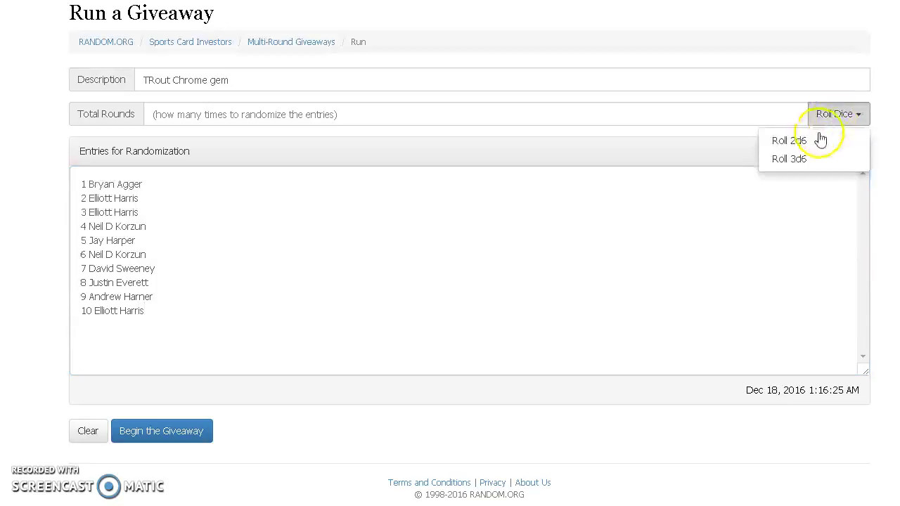
# Roll 2d6 to set total rounds to 7, then dismiss the dice result notice.
pyautogui.click(814, 143)
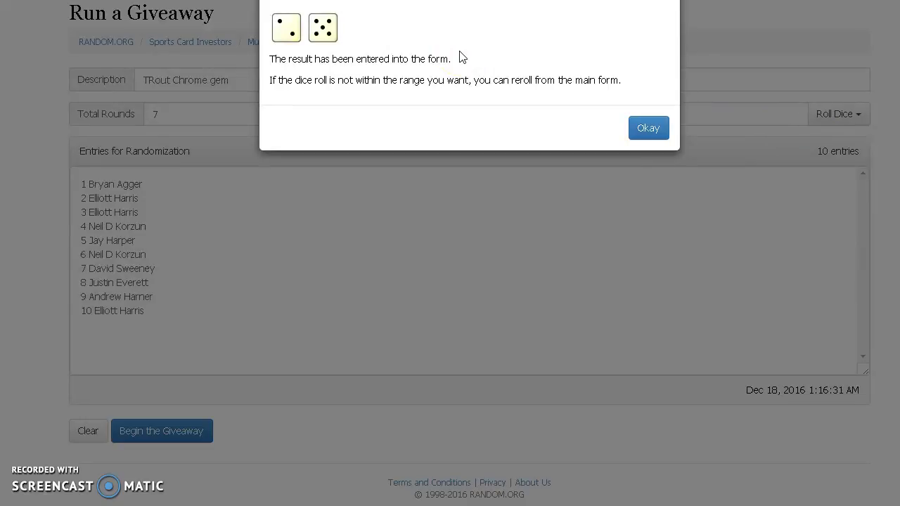
pyautogui.click(648, 129)
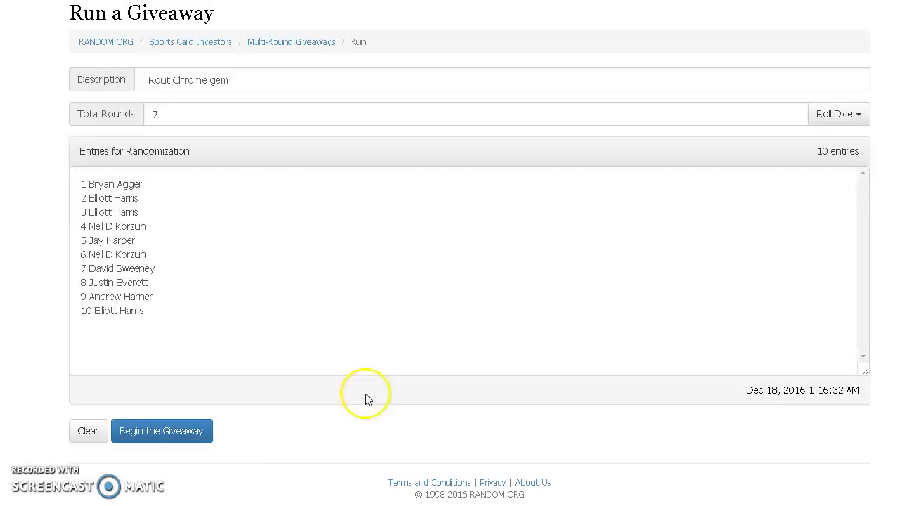
# Begin and confirm the 'TRout Chrome gem' giveaway, then advance it through round 6.
pyautogui.click(166, 442)
pyautogui.click(600, 142)
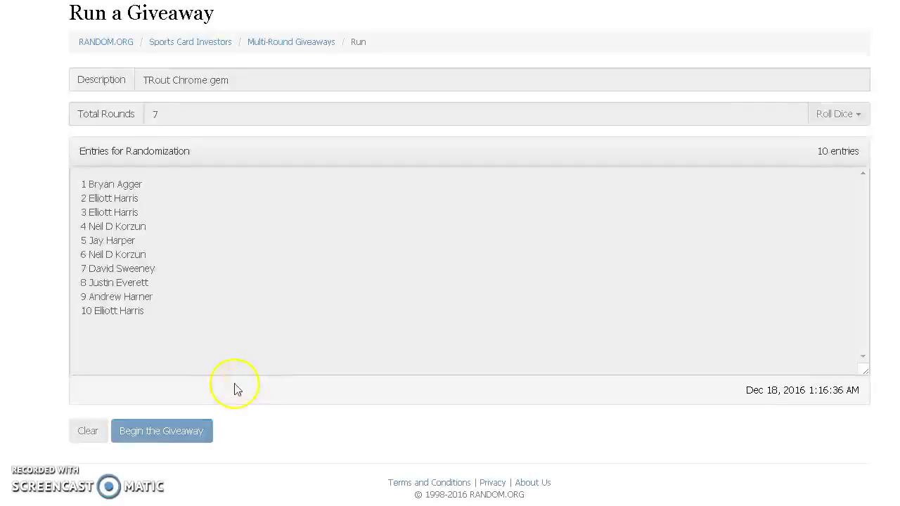
pyautogui.click(155, 446)
pyautogui.click(154, 446)
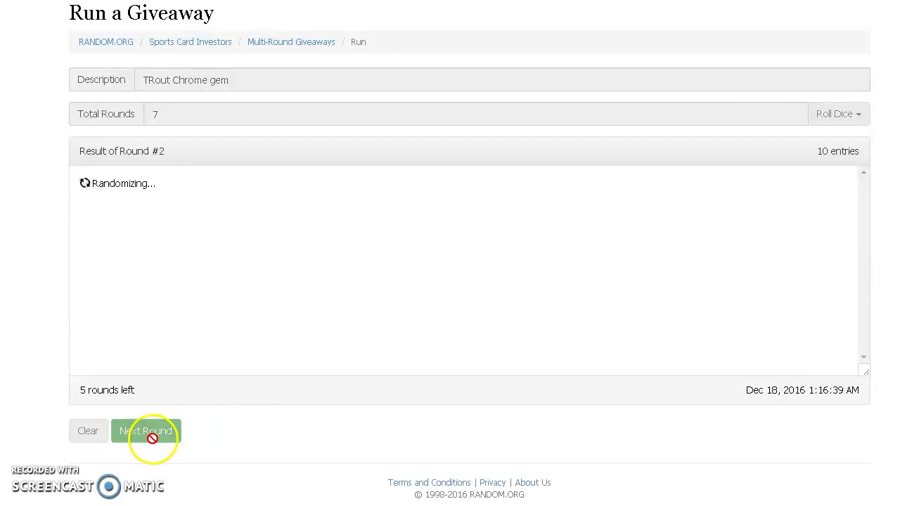
pyautogui.click(154, 446)
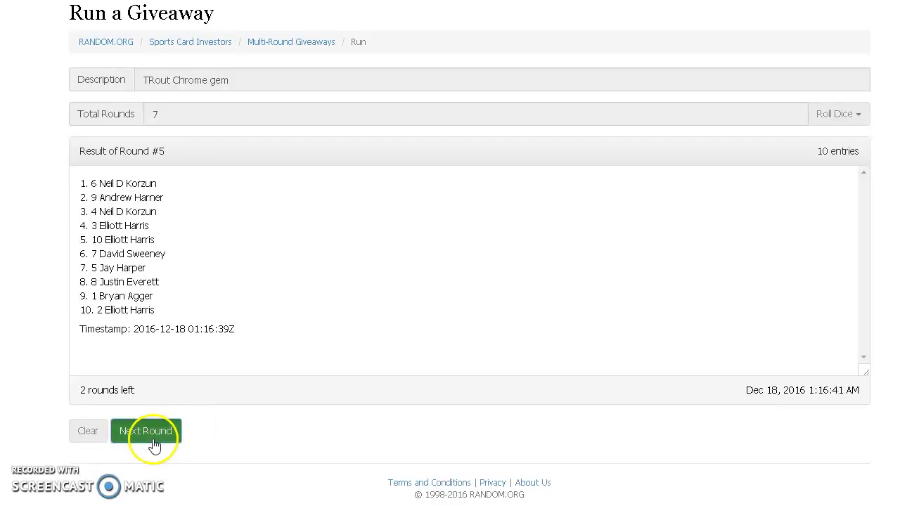
pyautogui.click(155, 446)
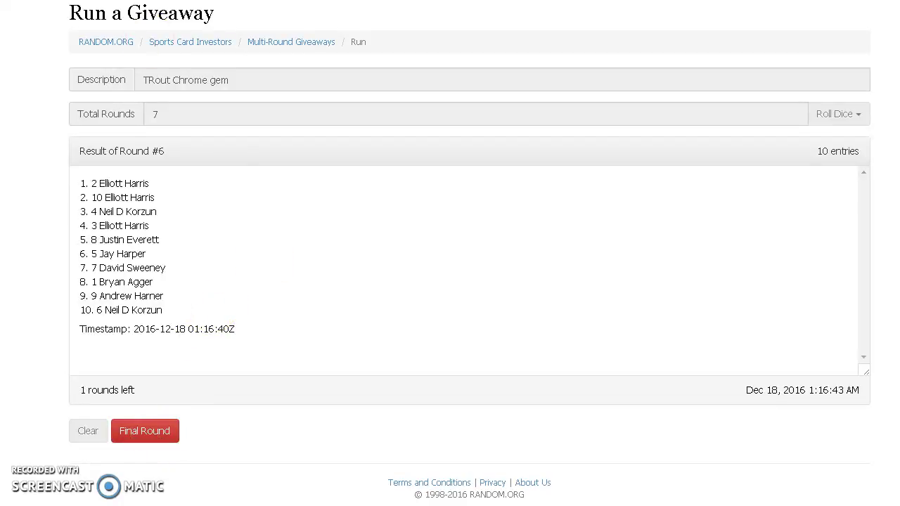
pyautogui.hotkey('ctrl', 'Tab')
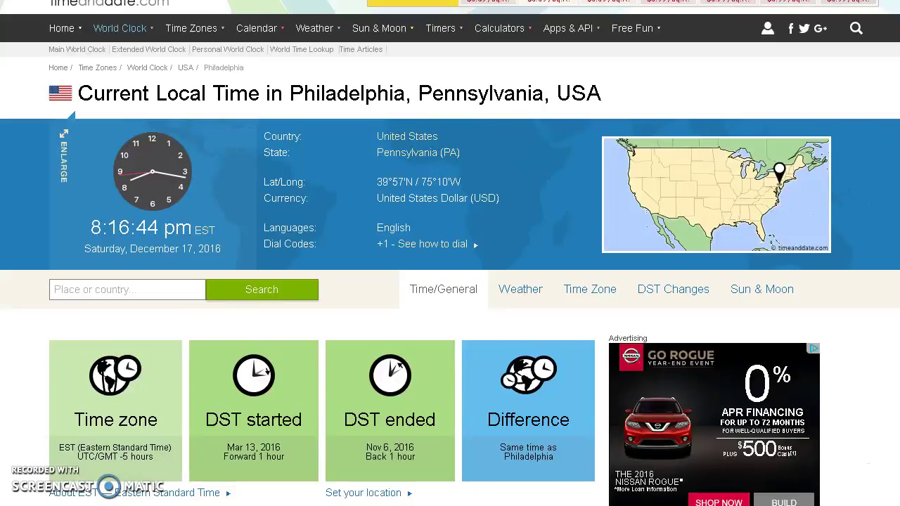
pyautogui.hotkey('ctrl', 'Tab')
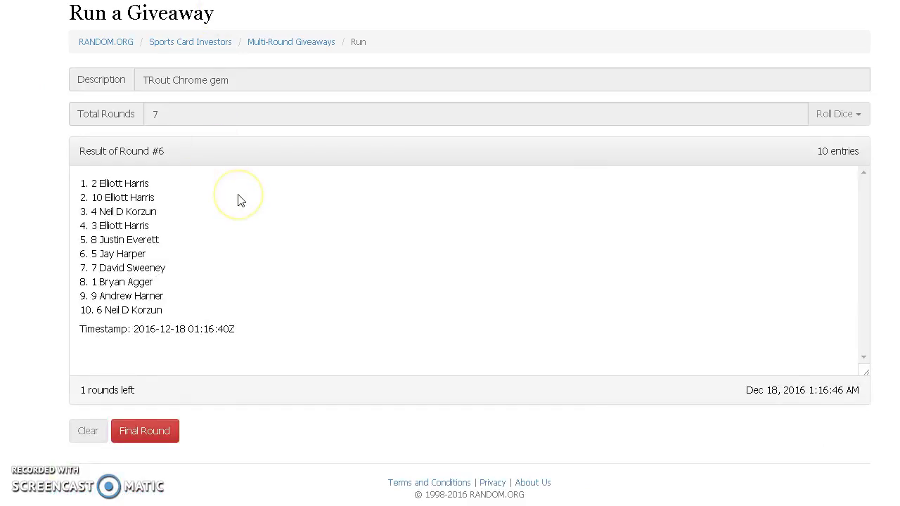
# Run the seventh and final round to produce the completed giveaway ranking.
pyautogui.click(168, 427)
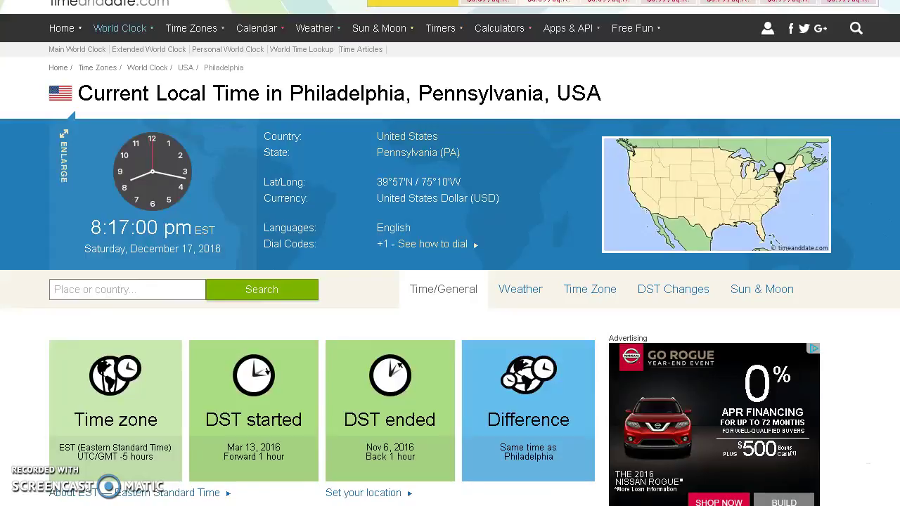
pyautogui.scroll(-4, 241, 177)
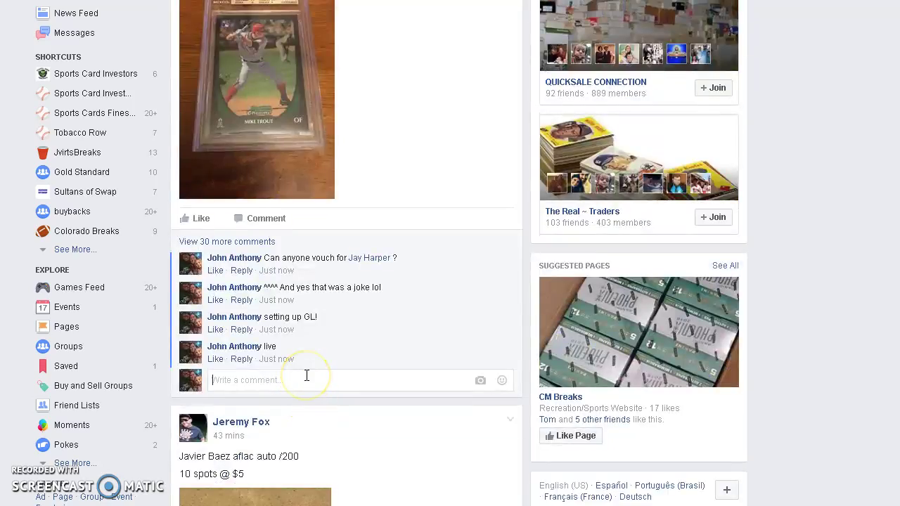